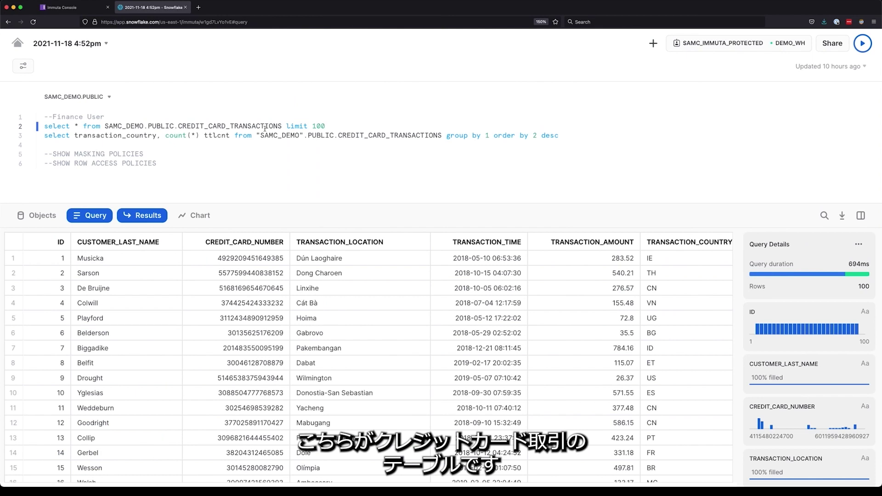
- Switch to Immuta and open the Data Dictionary of the snowflake.credit_card_transactions data source to examine its column tags
triple_click(258, 125)
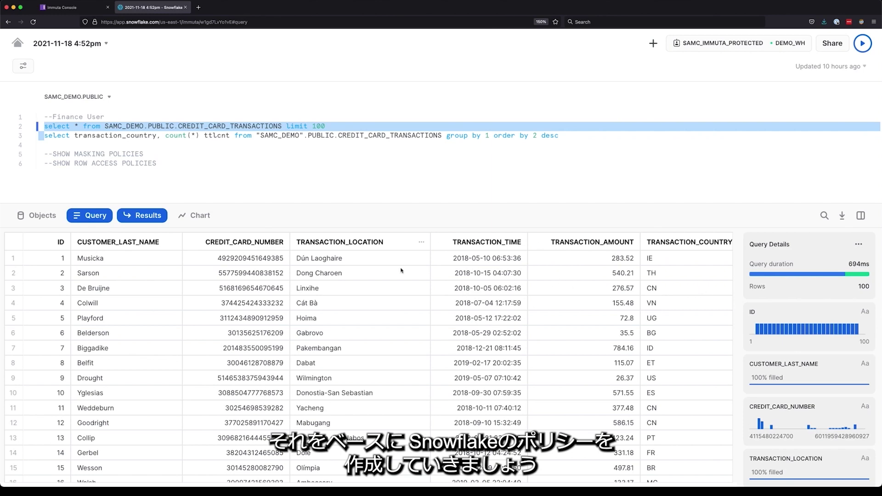
left_click(65, 7)
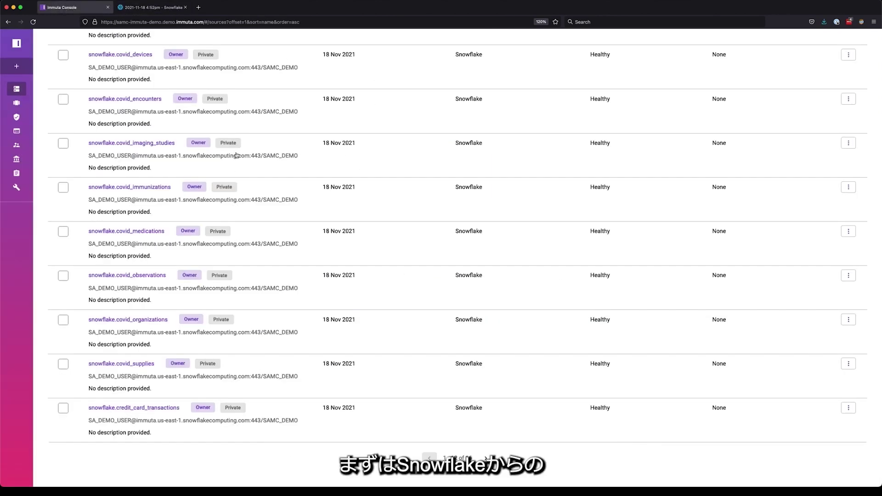
left_click(130, 409)
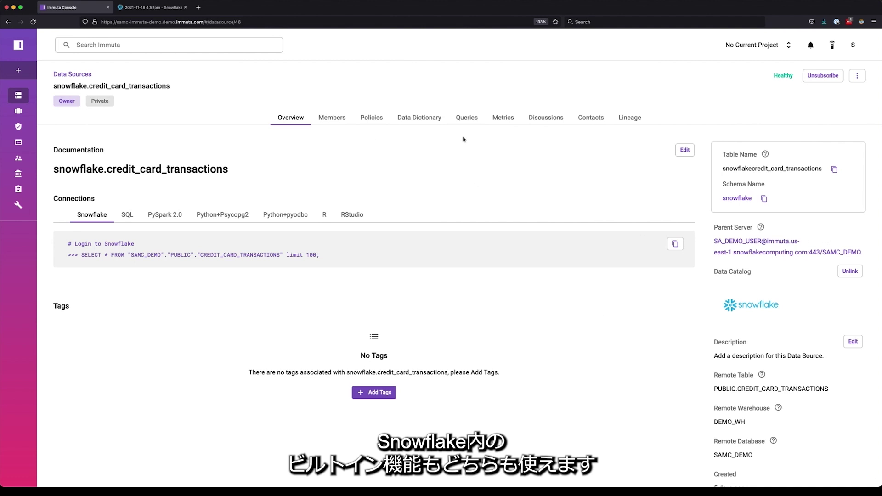
left_click(405, 120)
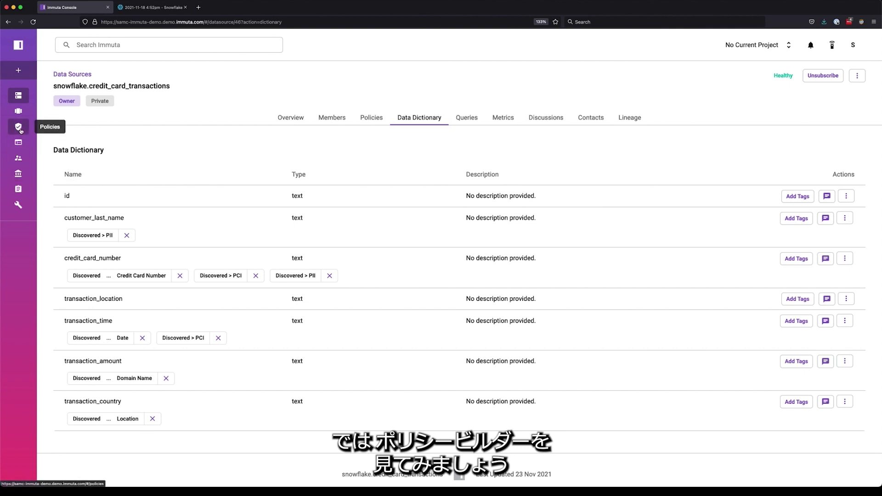
- Examine the Fraud Analytics Dataset Access subscription policy's access conditions and data source scope in the policy builder, leaving without saving
left_click(19, 126)
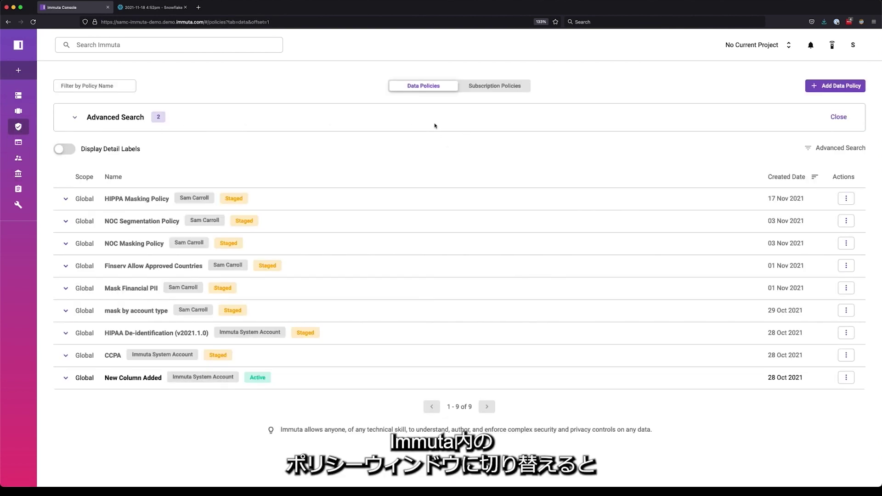
left_click(498, 87)
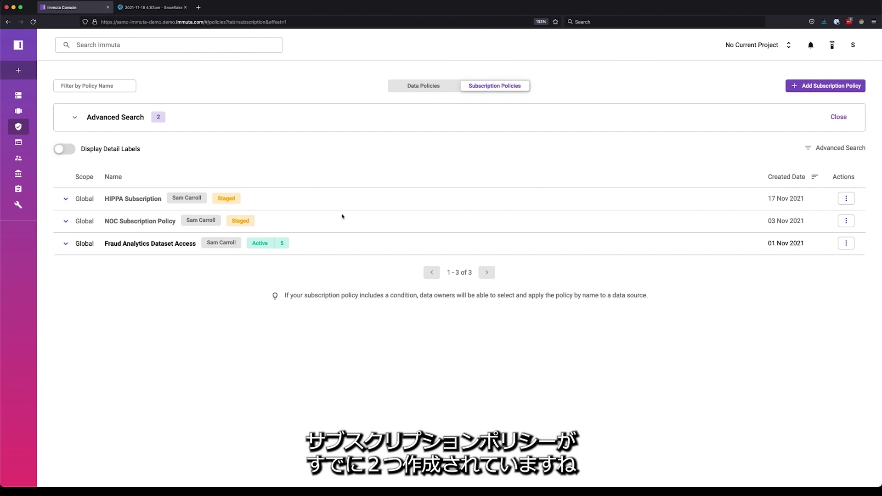
left_click(167, 248)
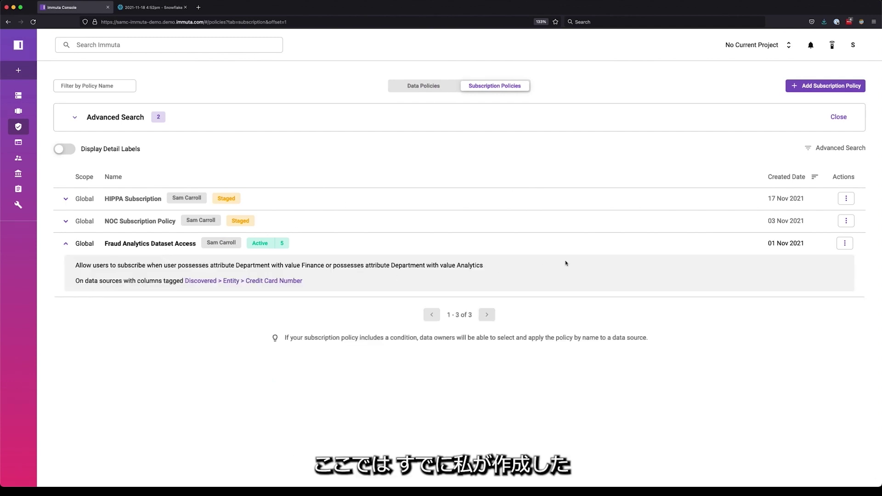
left_click(845, 244)
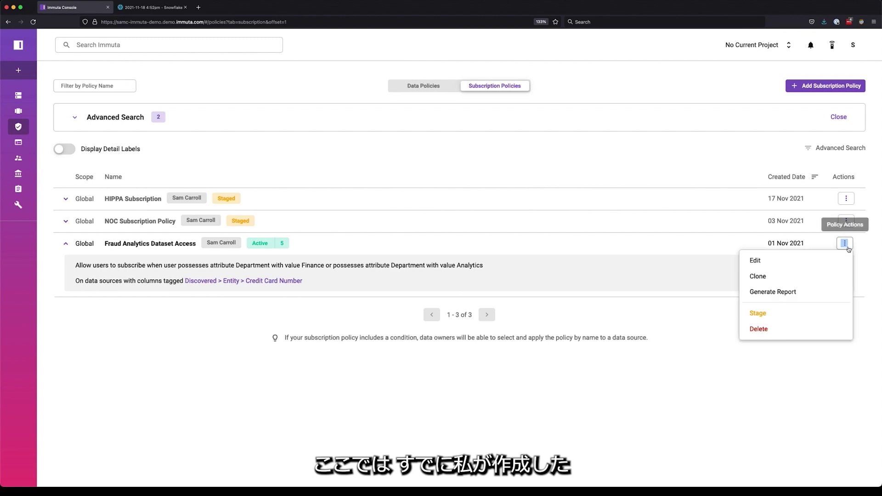
left_click(790, 266)
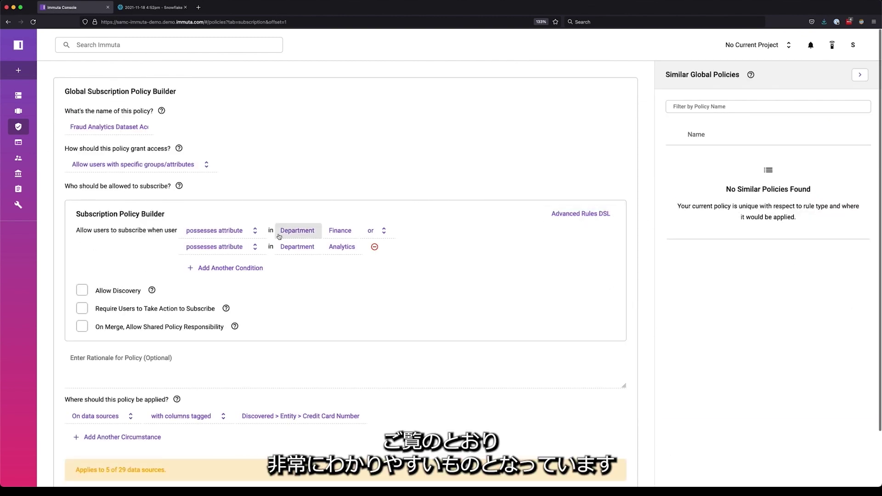
key("ctrl+plus")
key("ctrl+plus")
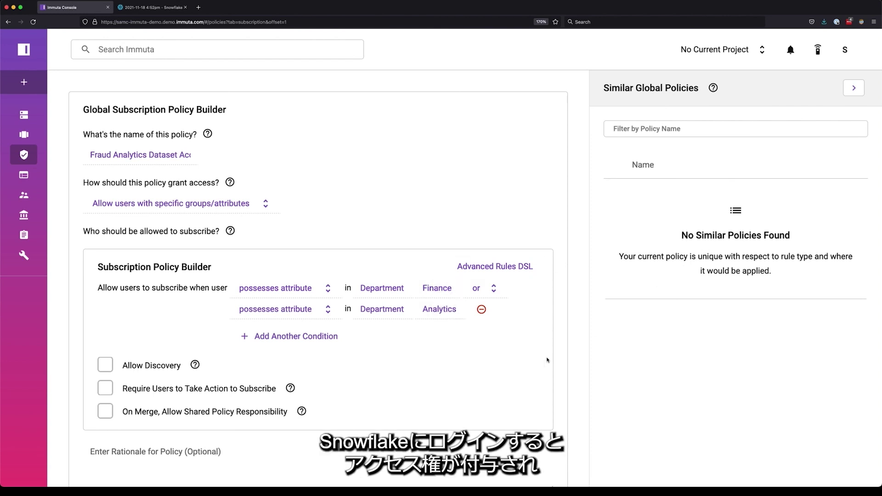
scroll(294, 381, "down", 5)
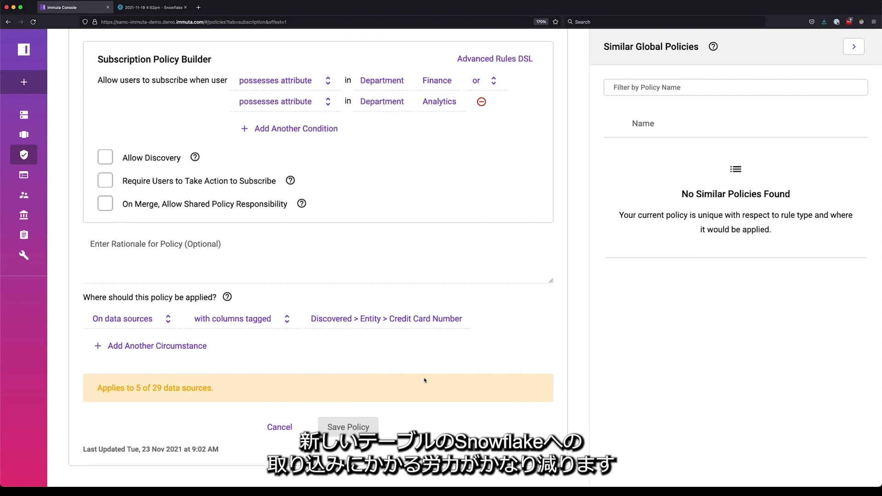
left_click(282, 430)
- Activate the staged Mask Financial PII data policy
left_click(405, 108)
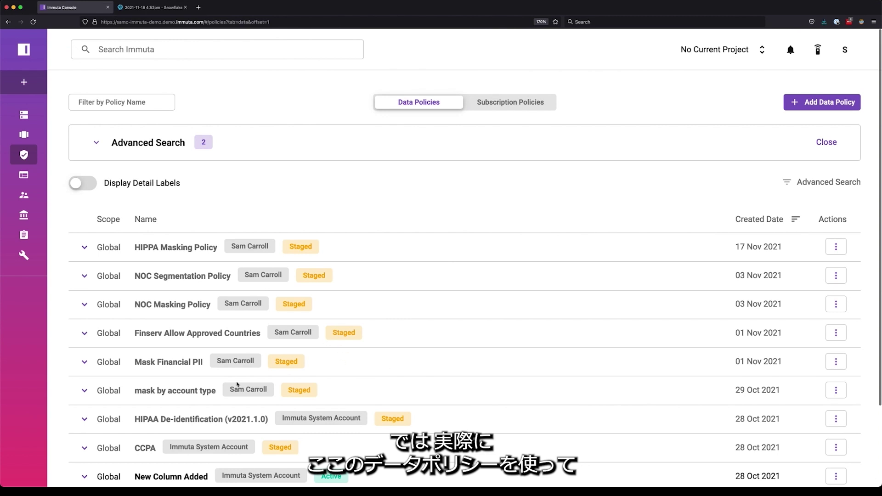
left_click(140, 362)
left_click(836, 361)
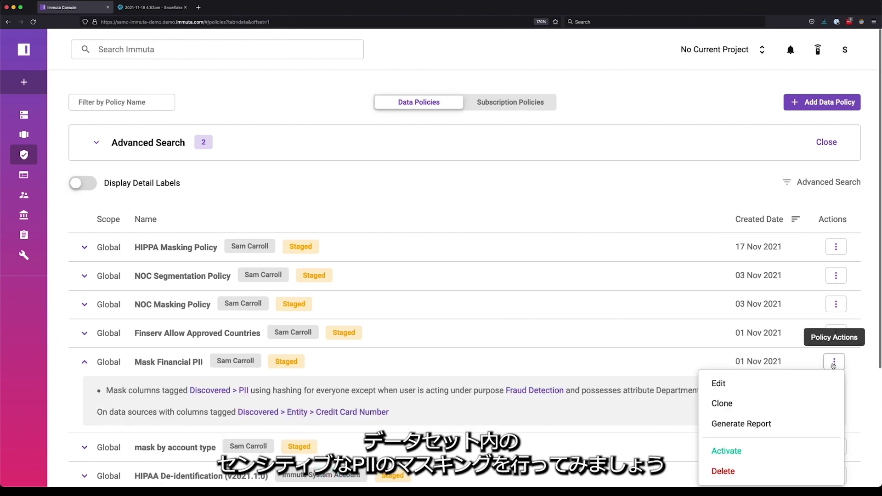
left_click(724, 450)
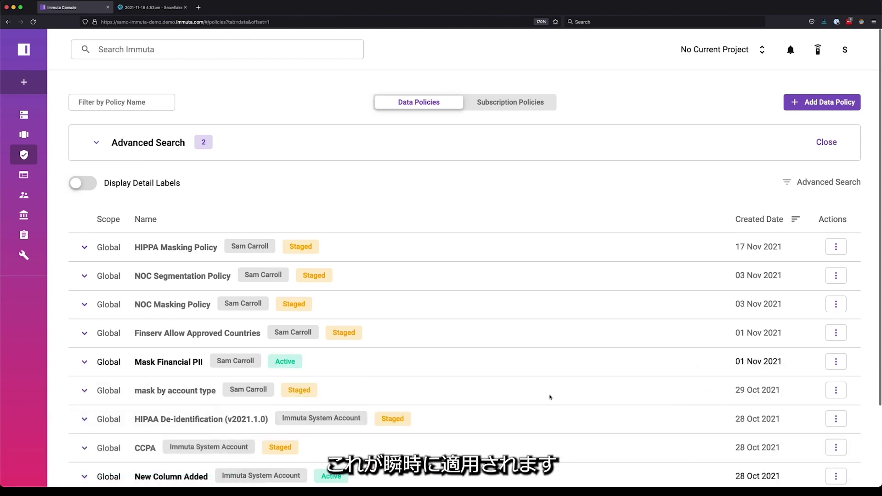
- Open the Mask Financial PII policy's masking rule in the policy builder and review its hashing and exception conditions
left_click(835, 362)
left_click(720, 382)
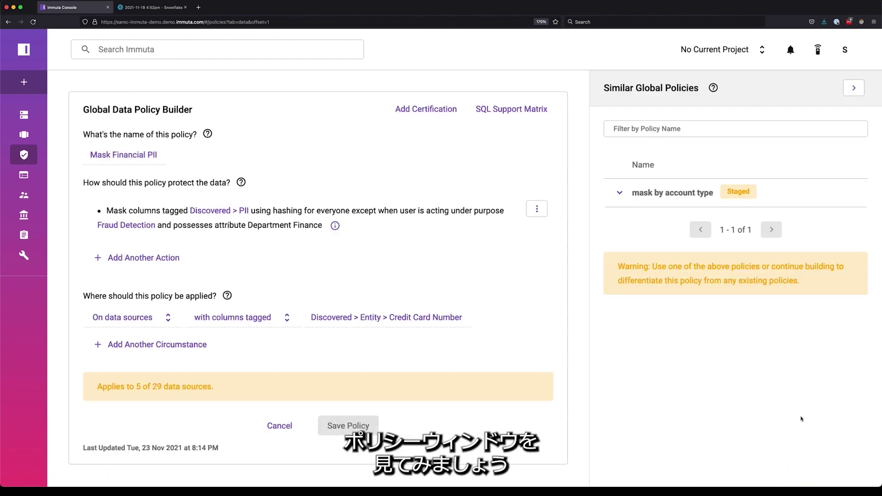
left_click(536, 209)
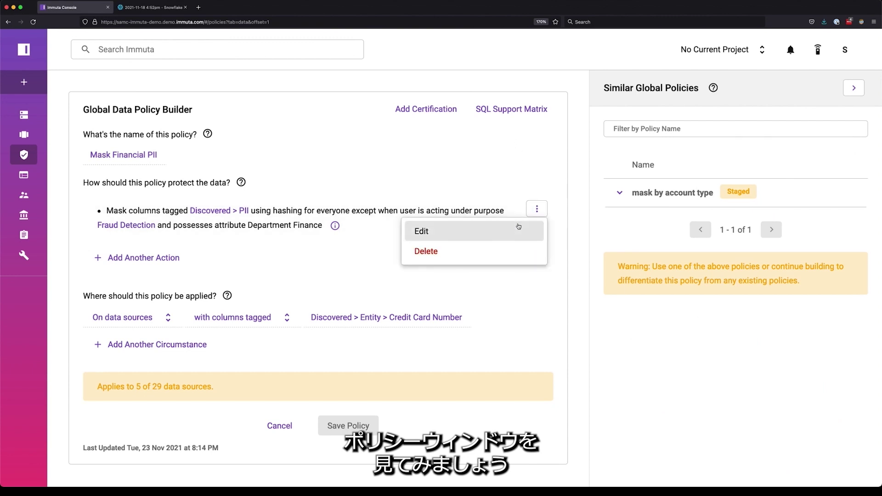
left_click(517, 228)
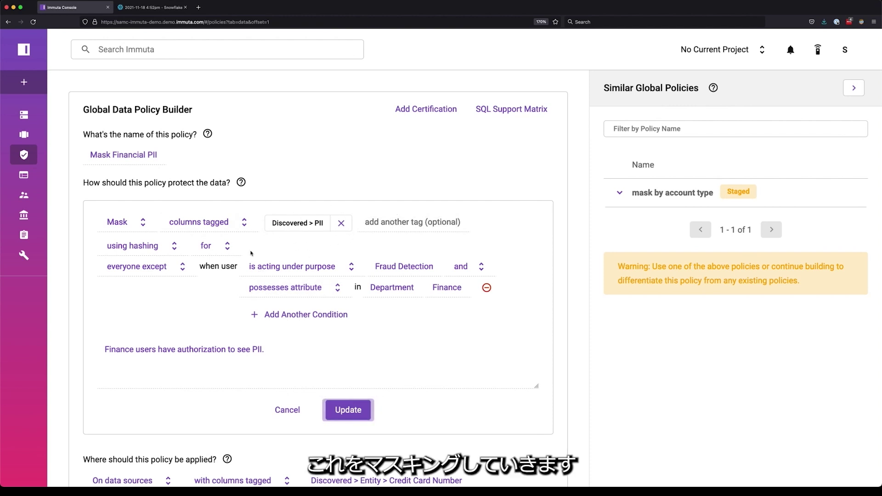
scroll(238, 323, "down", 5)
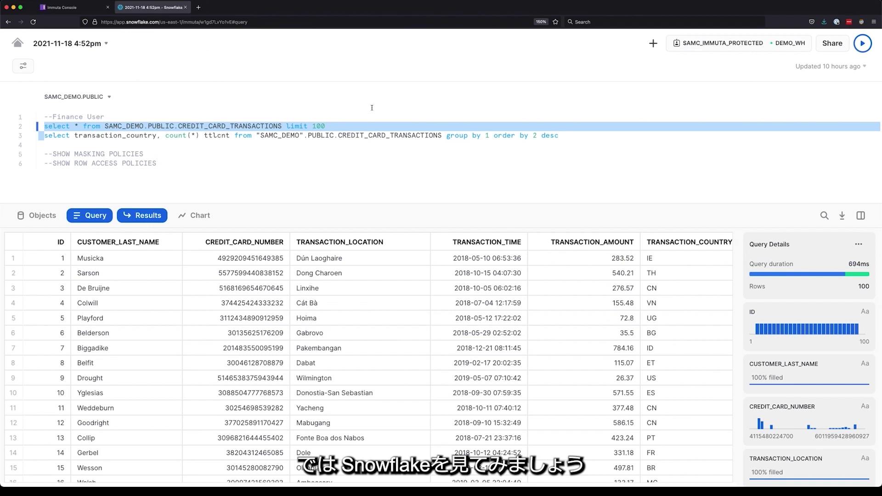
- In Snowflake, run the 100-row query on CREDIT_CARD_TRANSACTIONS, and run the count per transaction_country and show it as a chart
left_click(863, 46)
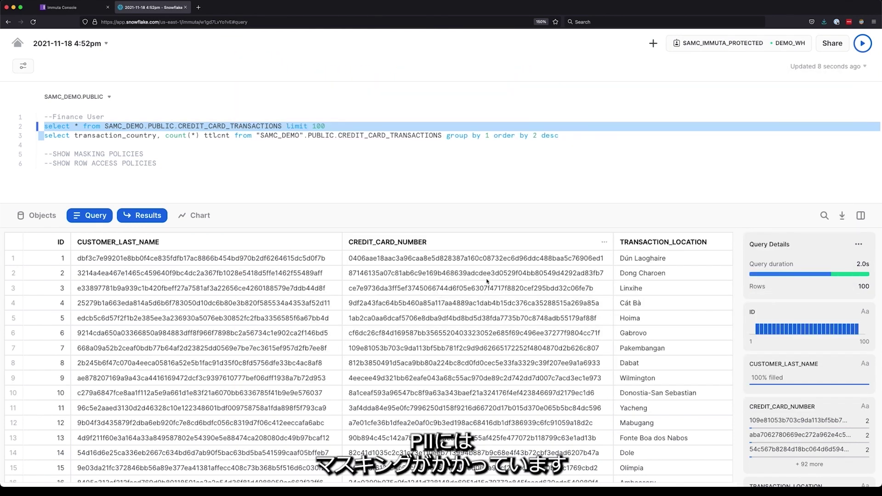
triple_click(278, 135)
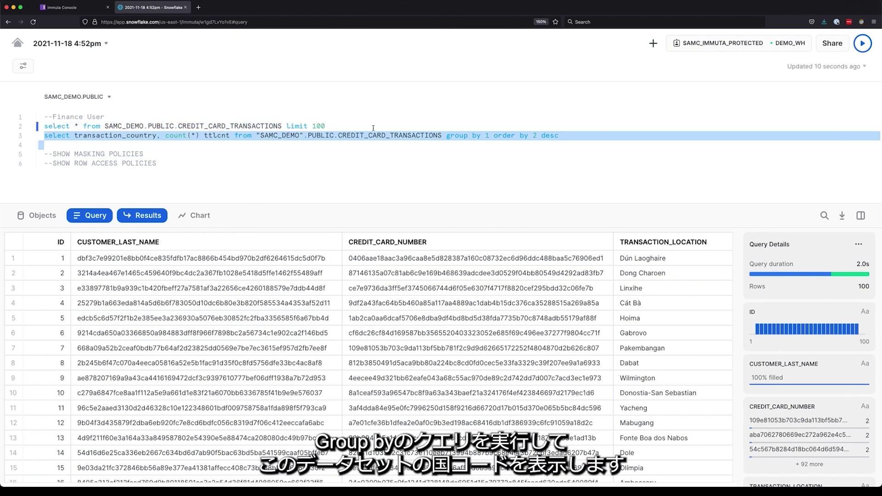
left_click(860, 46)
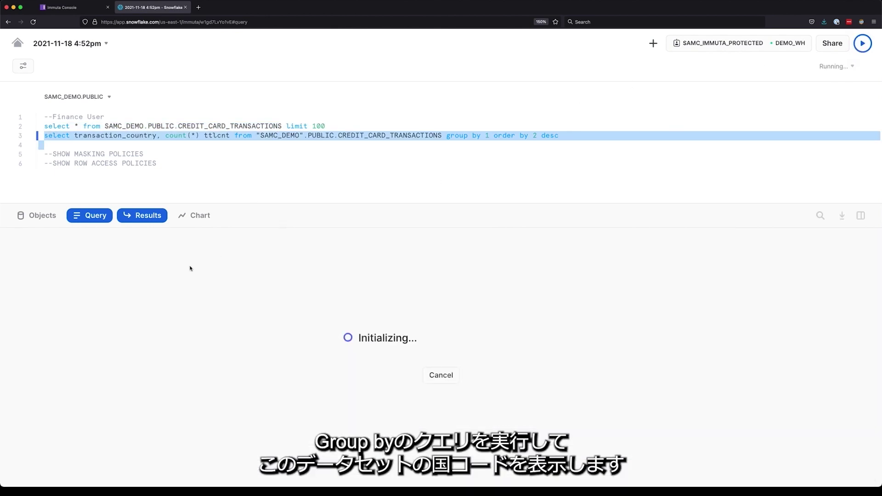
left_click(195, 216)
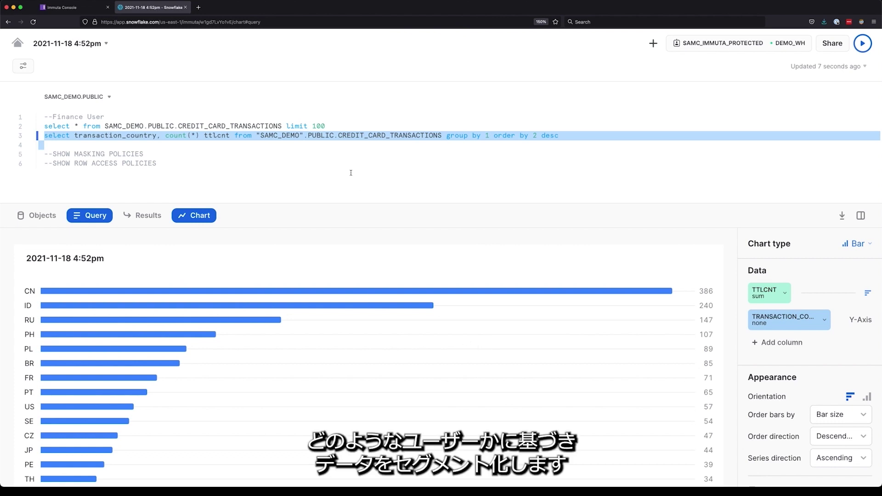
- Return to Immuta and activate the staged Finserv Allow Approved Countries data policy
left_click(49, 11)
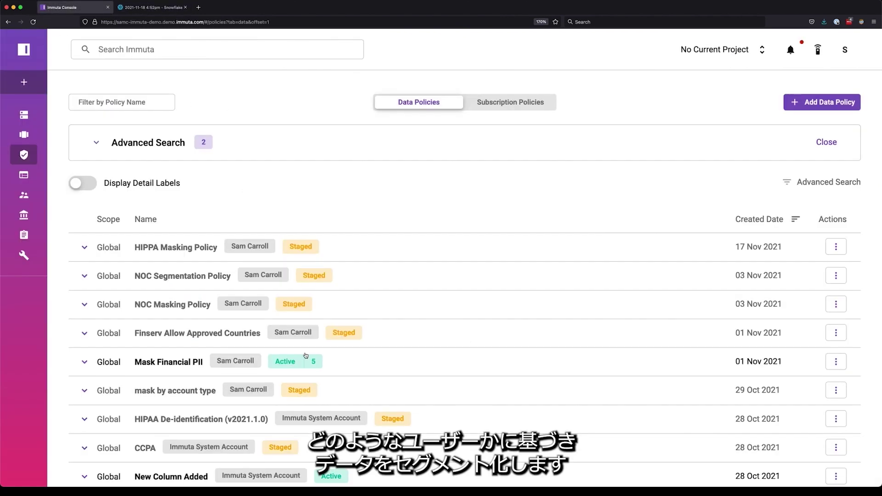
left_click(836, 332)
left_click(746, 419)
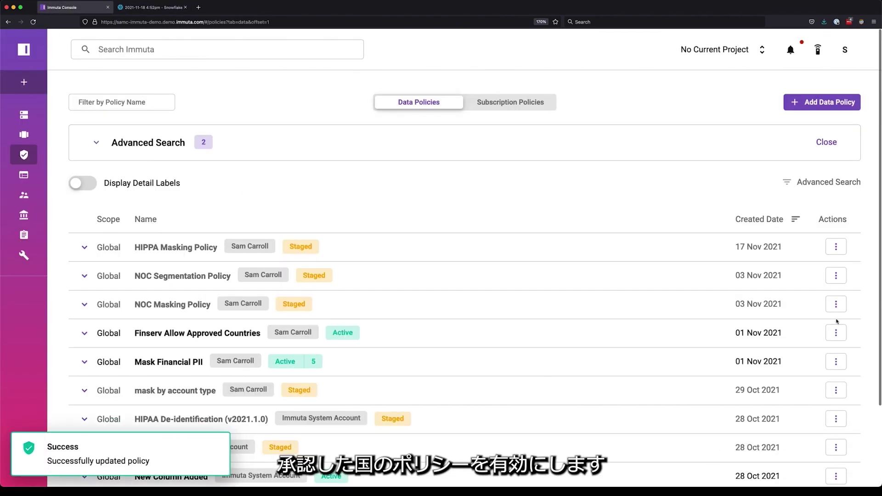
- Review the Finserv Allow Approved Countries policy's row-level rule in the policy builder and leave it unsaved
left_click(835, 333)
left_click(754, 355)
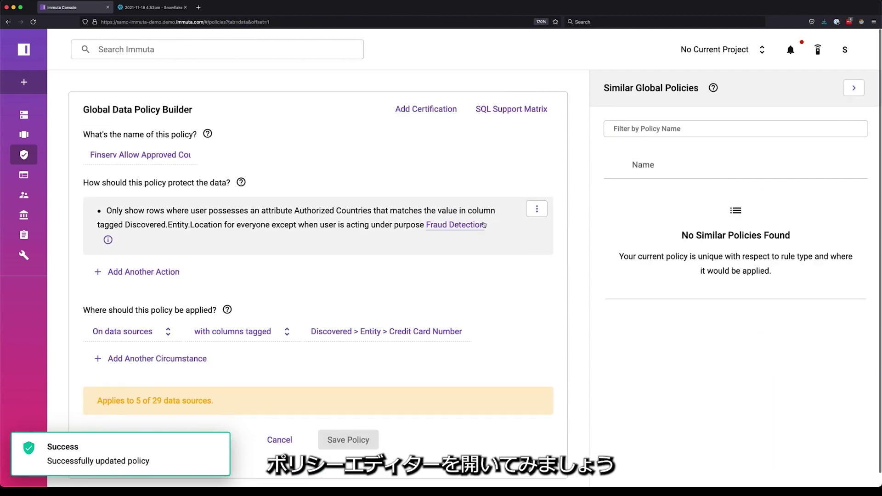
left_click(541, 212)
left_click(508, 234)
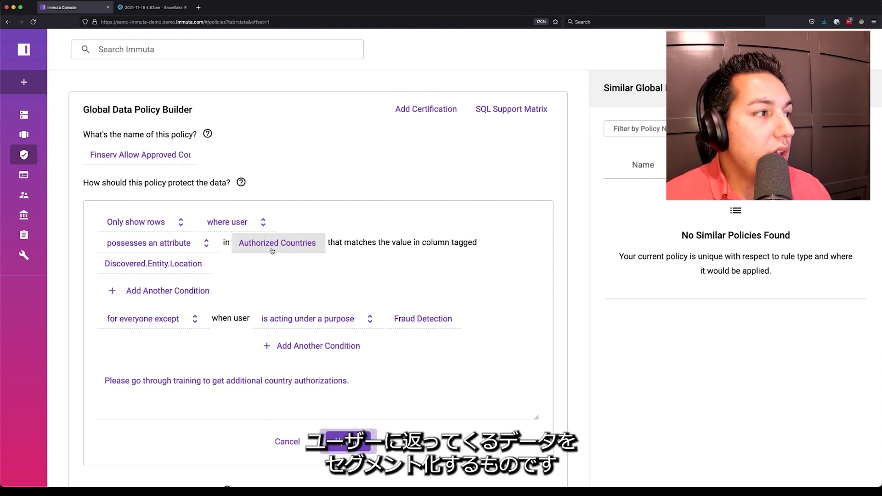
left_click(348, 442)
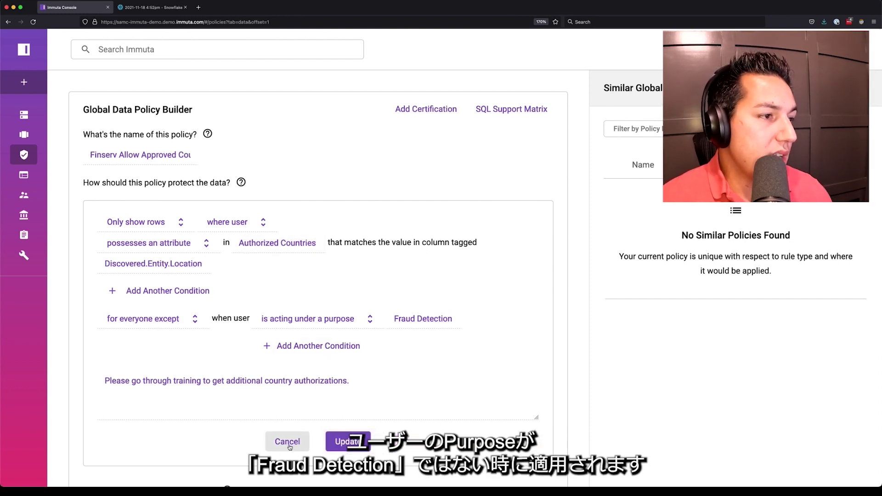
left_click(279, 440)
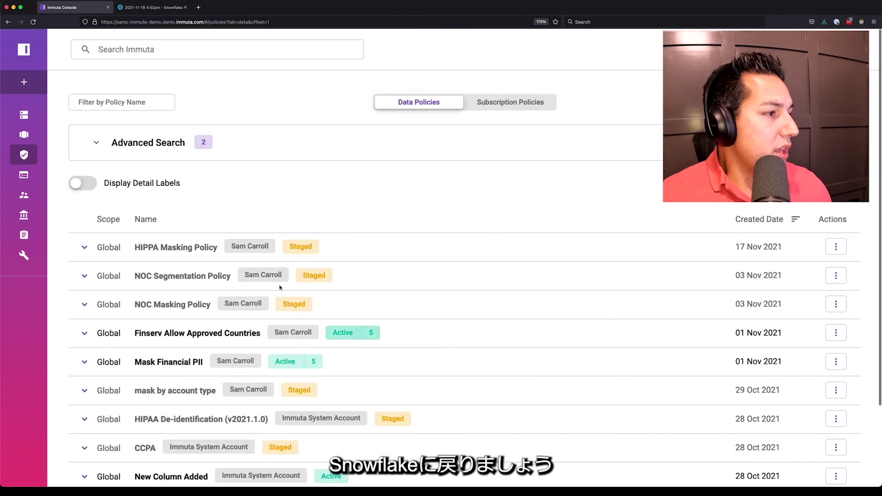
- Switch to Snowflake and rerun the transaction count by country with the row-level policy active
left_click(183, 6)
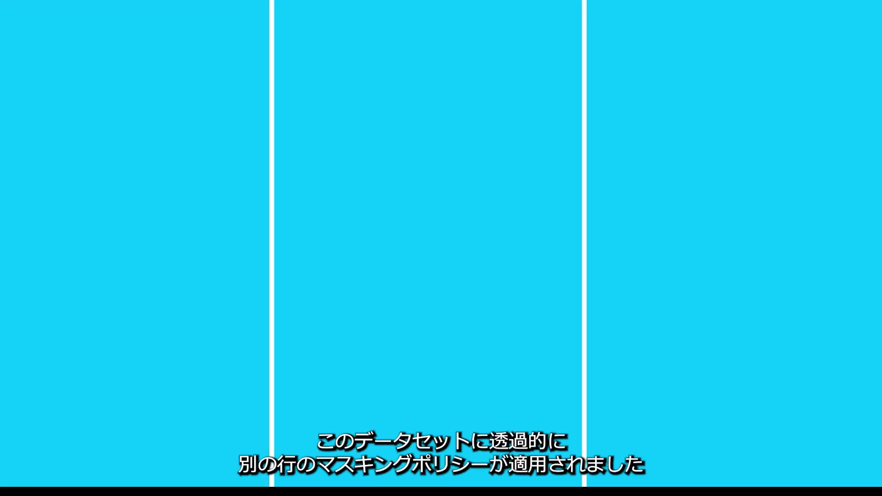
key("super+Return")
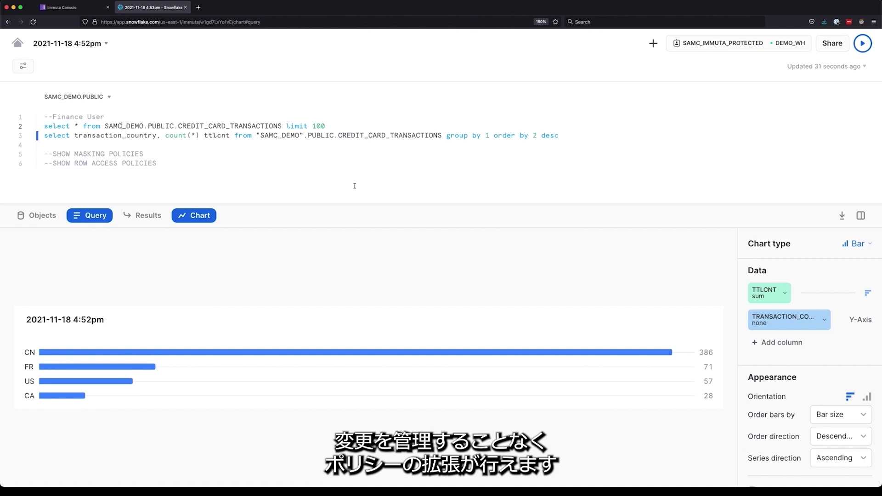
- Switch back to Immuta and set the current project to Fraud Detection
left_click(87, 12)
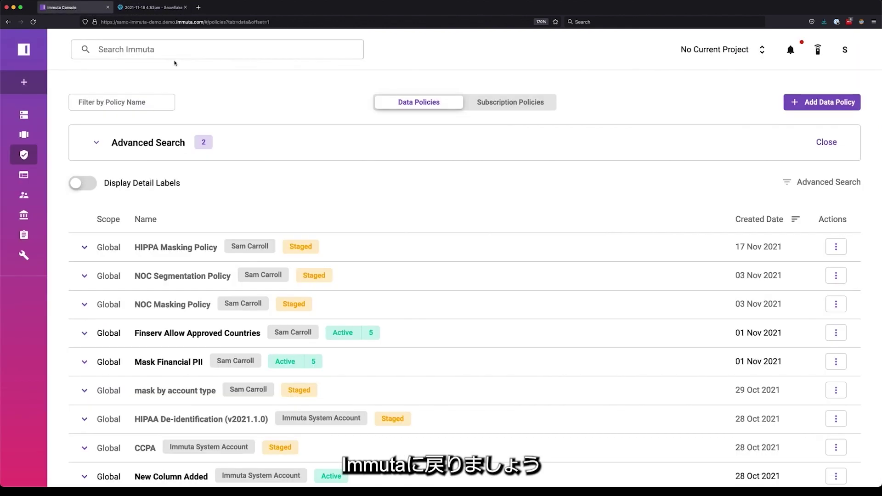
left_click(716, 50)
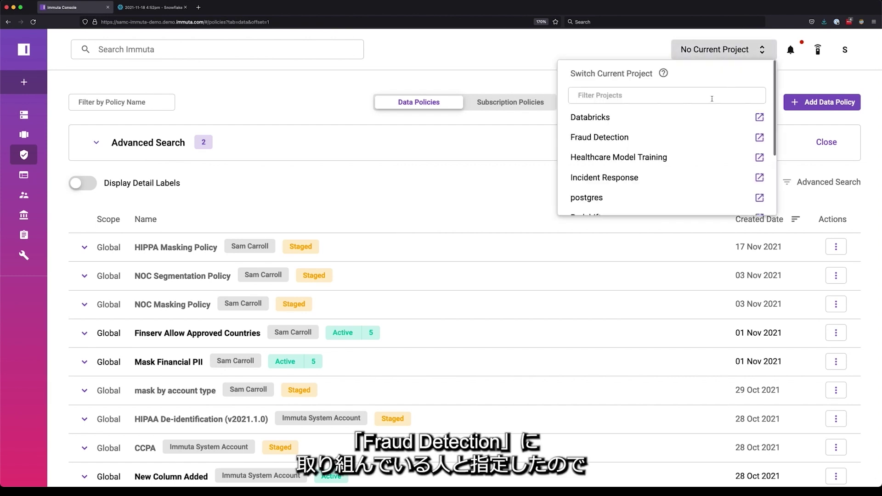
left_click(657, 140)
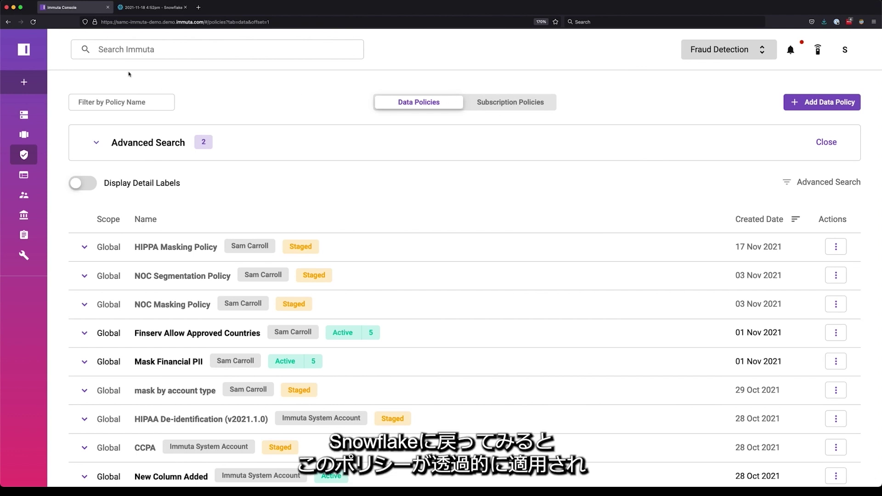
- In Snowflake, rerun the transaction_country group-by query on CREDIT_CARD_TRANSACTIONS under the Fraud Detection project
left_click(149, 7)
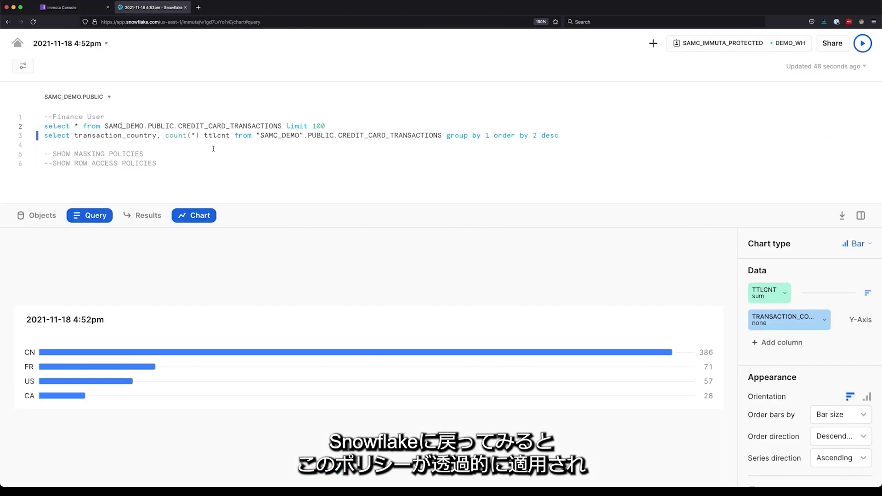
triple_click(244, 137)
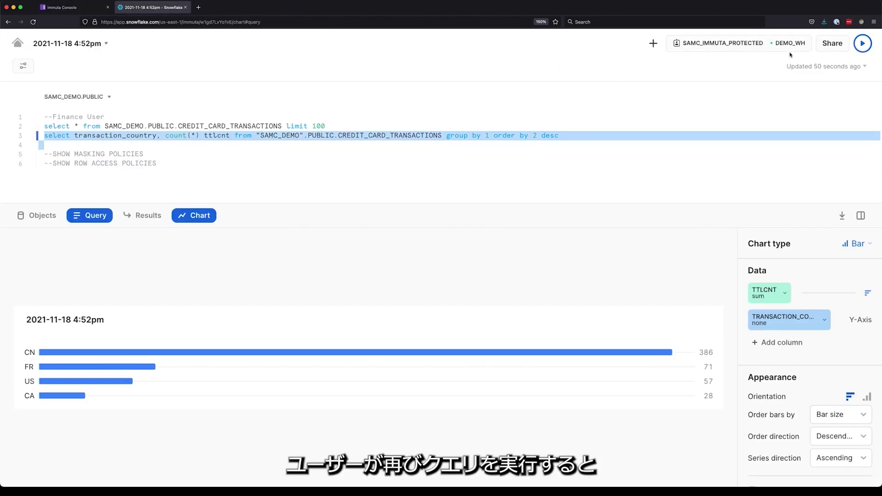
left_click(862, 43)
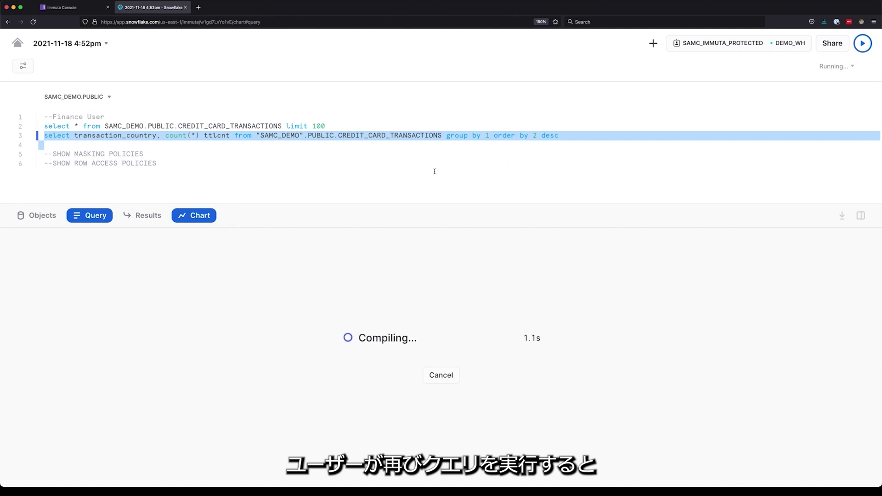